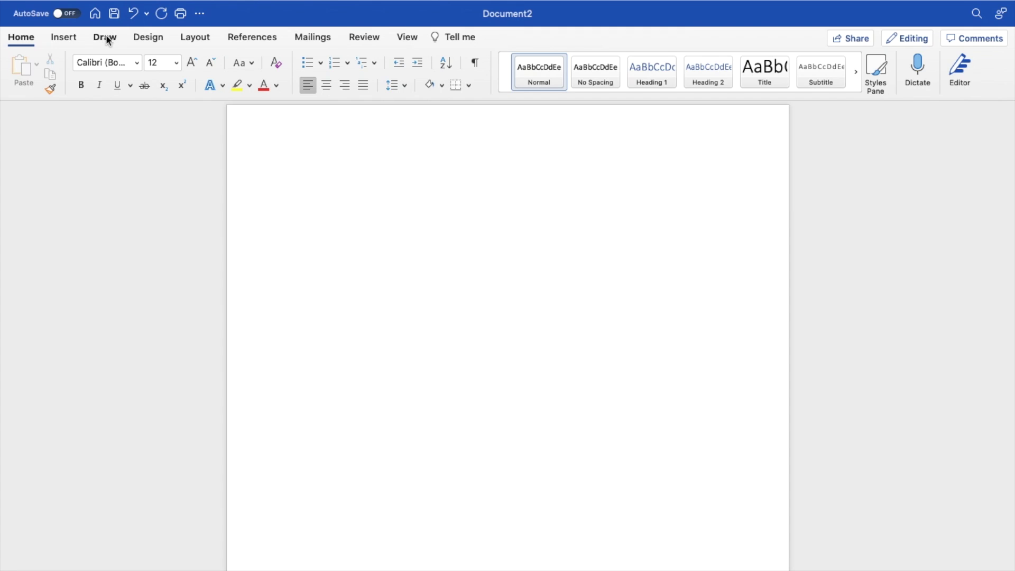
- Bring up the Bing online picture search from the Insert tab's Pictures menu
click(74, 41)
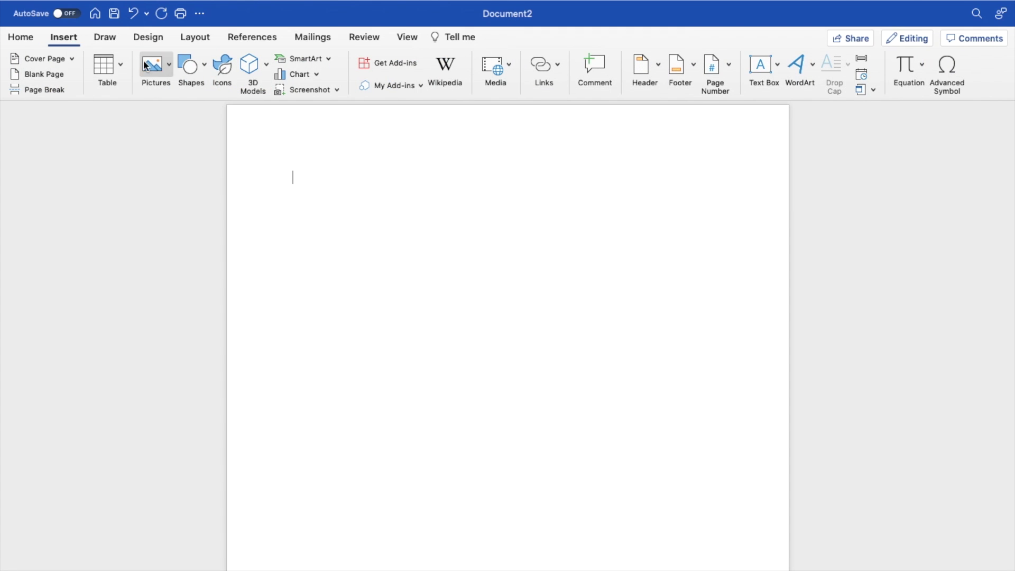
click(169, 67)
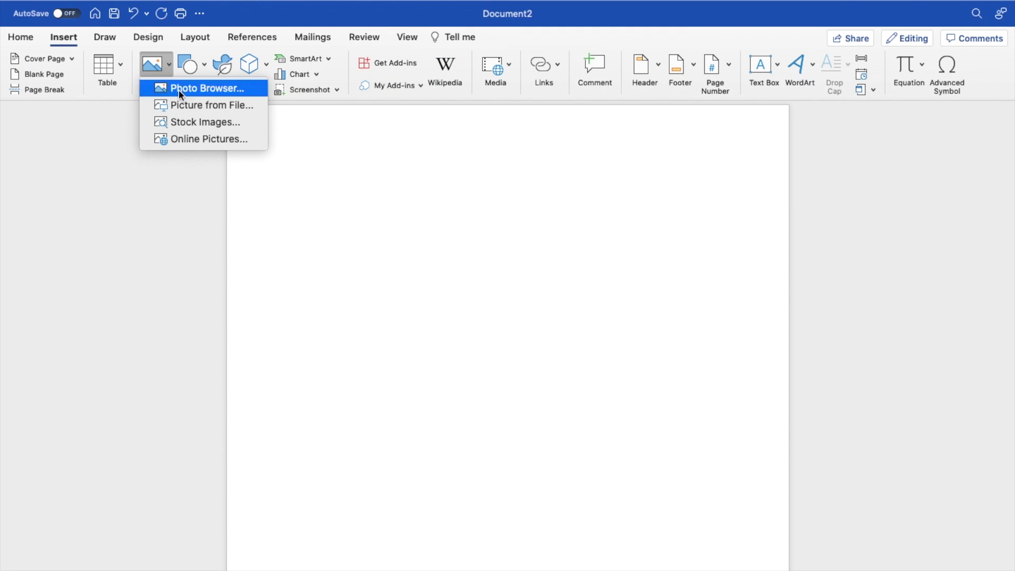
click(211, 141)
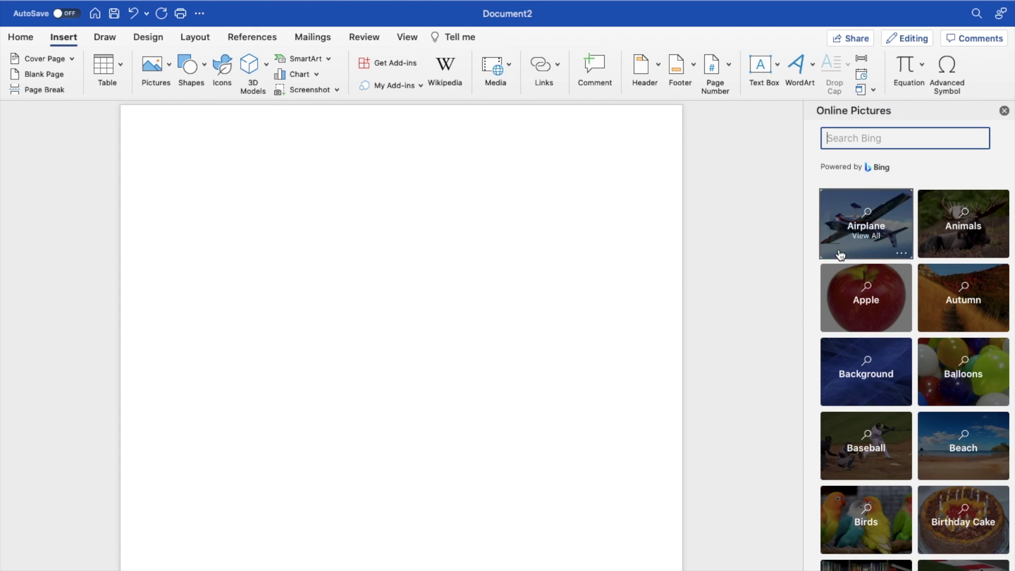
- Insert the airplane-against-red-sunset photo from the online Airplane category, then close the search
click(889, 225)
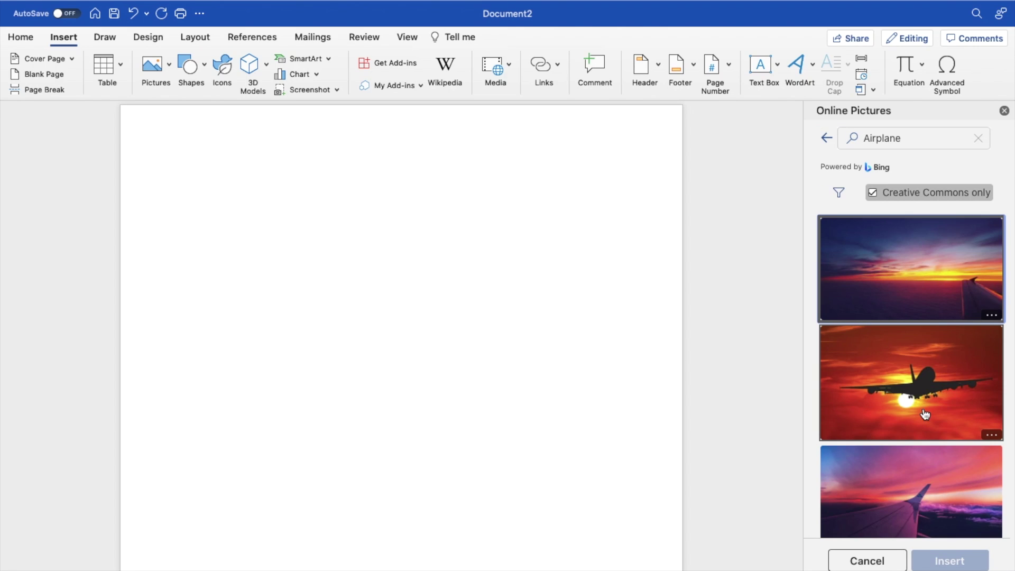
click(920, 381)
click(964, 562)
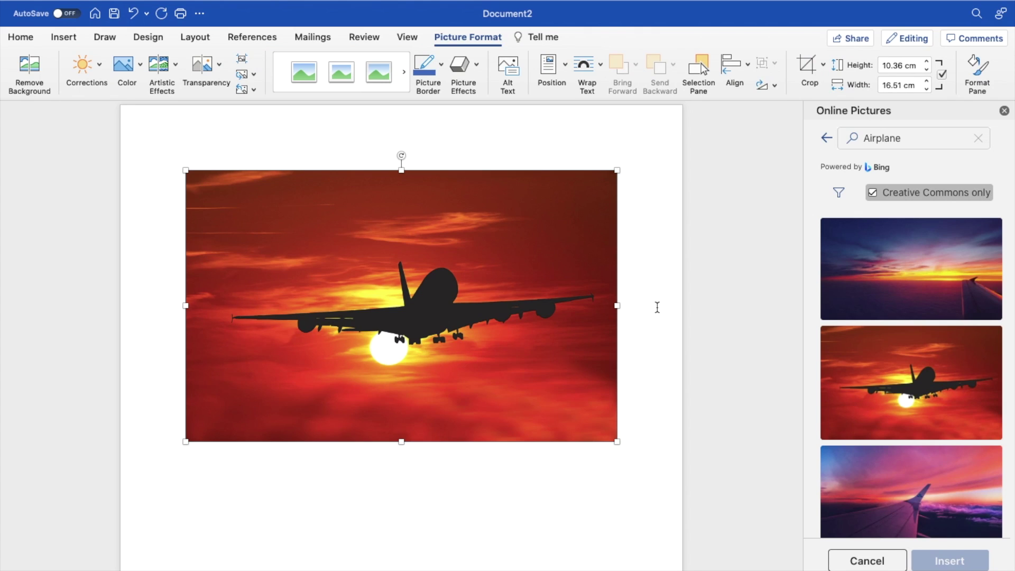
click(1005, 110)
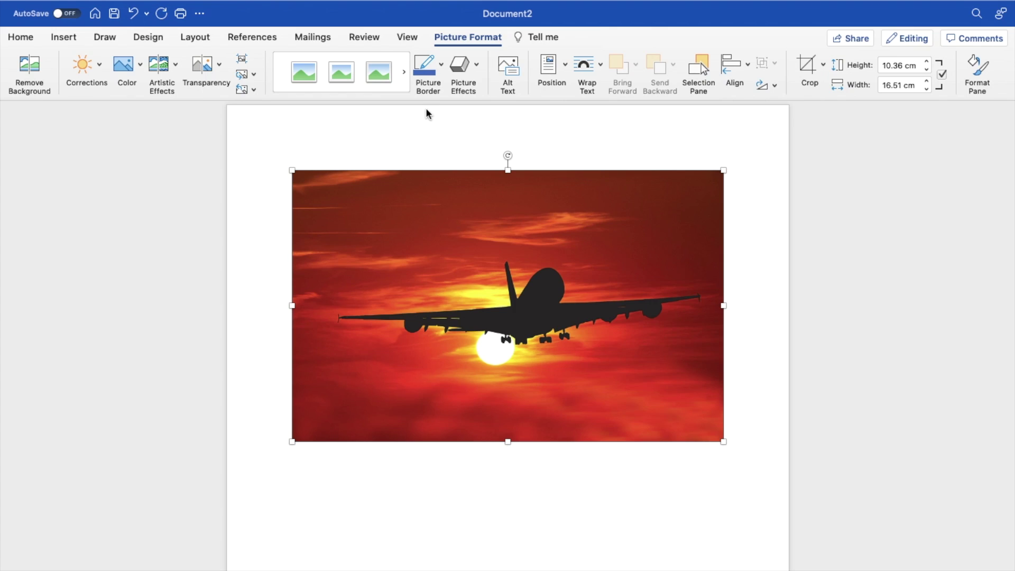
- Give the airplane photo a yellow outline from the Picture Border options
click(442, 67)
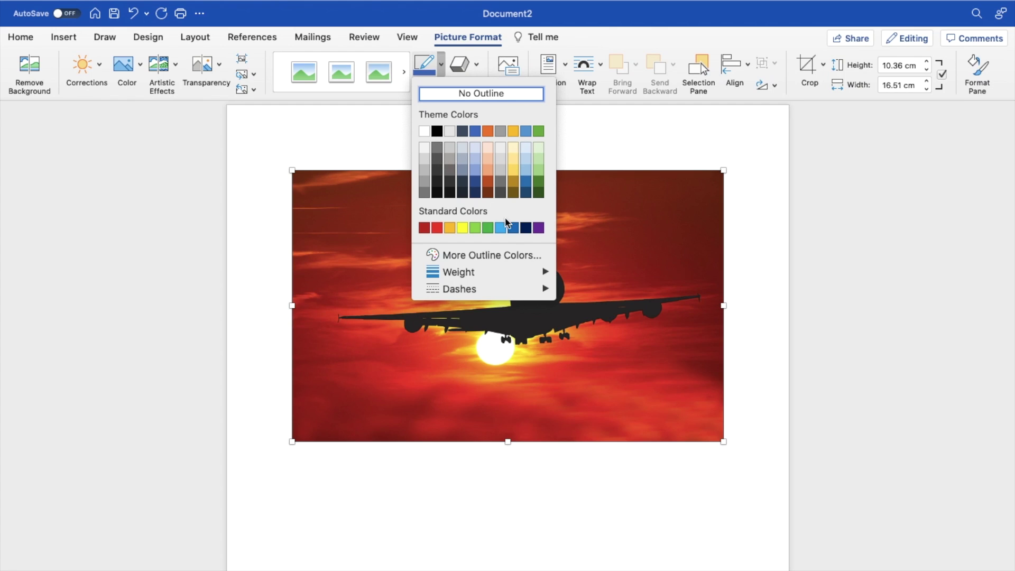
click(461, 229)
- Set the photo's border weight to 6 pt and change its colour to black
click(441, 72)
mouse_move(459, 273)
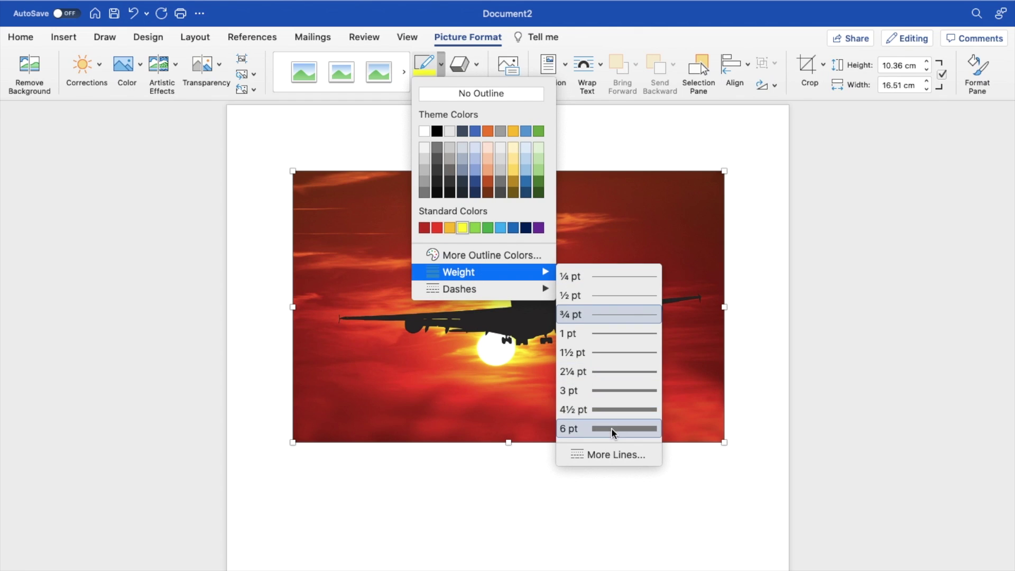
click(611, 428)
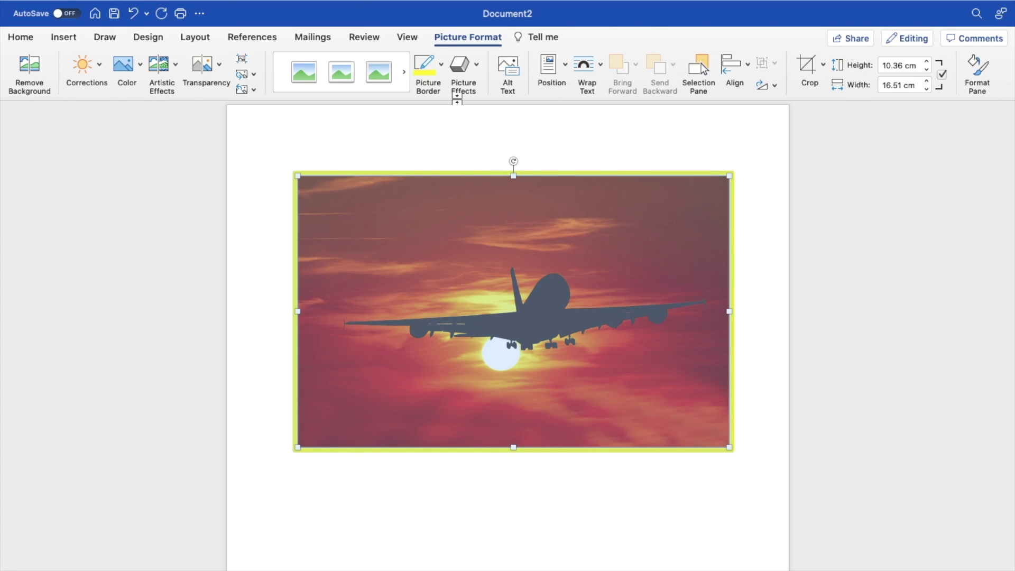
click(441, 64)
click(438, 134)
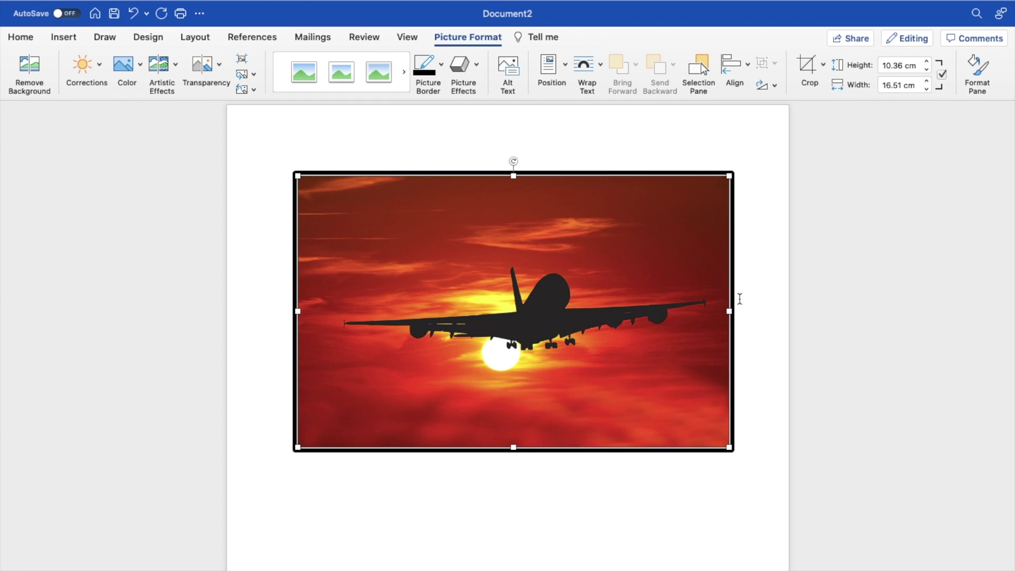
click(753, 296)
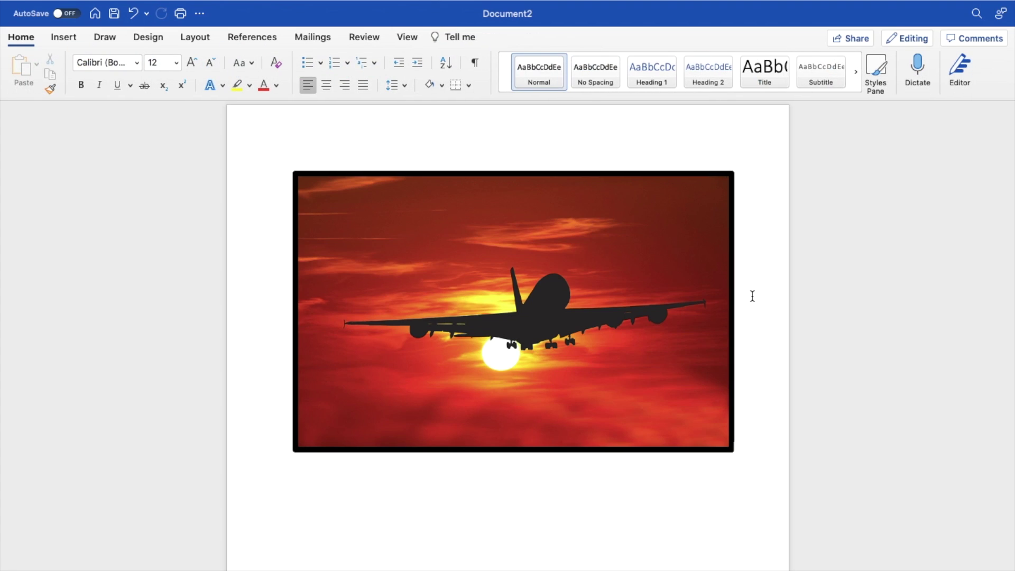